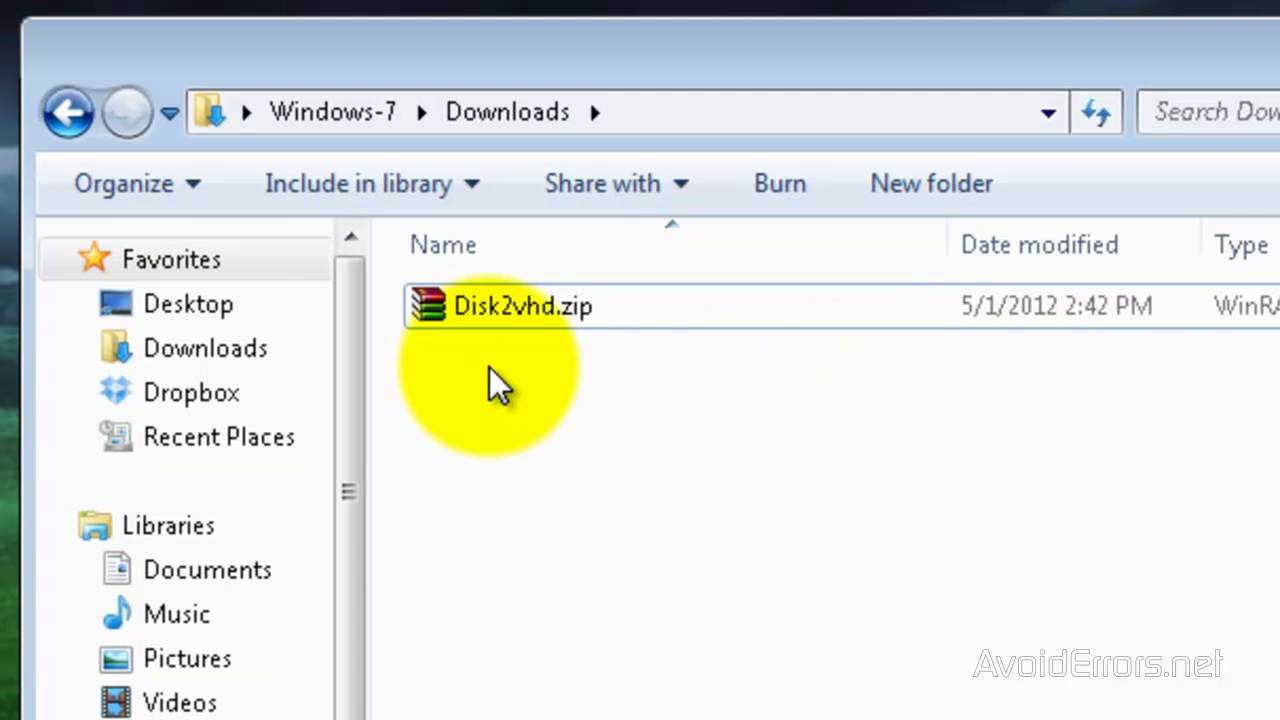
Extract Disk2vhd.zip in Downloads to get Disk2vhd.chm, disk2vhd.exe and Eula.txt.
{"action": "right_click", "coordinate": [503, 303]}
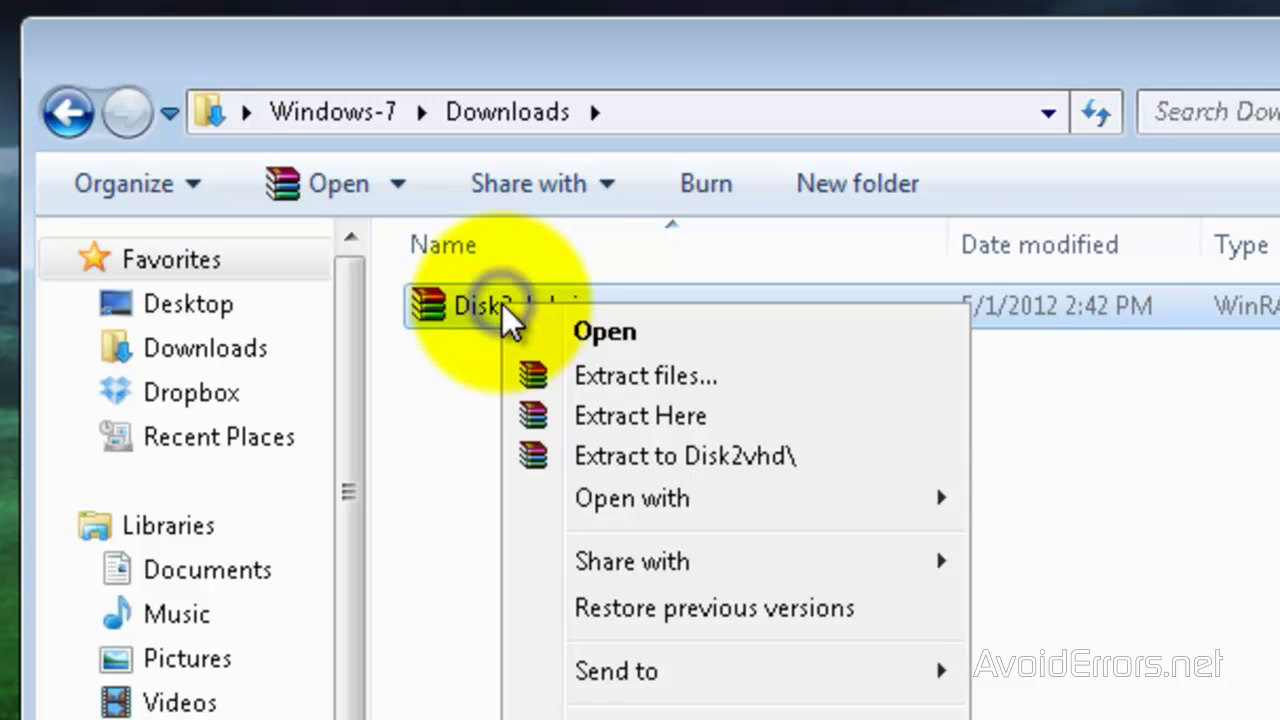
{"action": "left_click", "coordinate": [584, 418]}
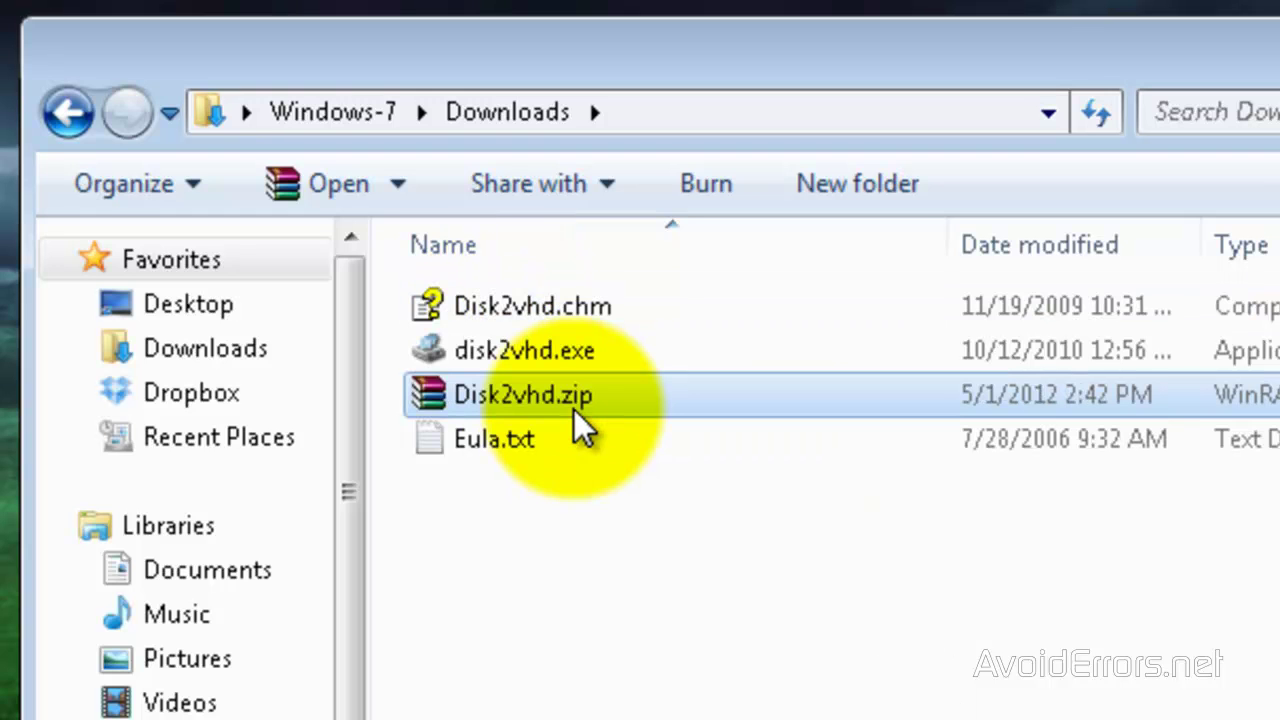
Launch disk2vhd.exe and exclude the F:\ Back UP volume, keeping System Reserved and C:\.
{"action": "double_click", "coordinate": [553, 362]}
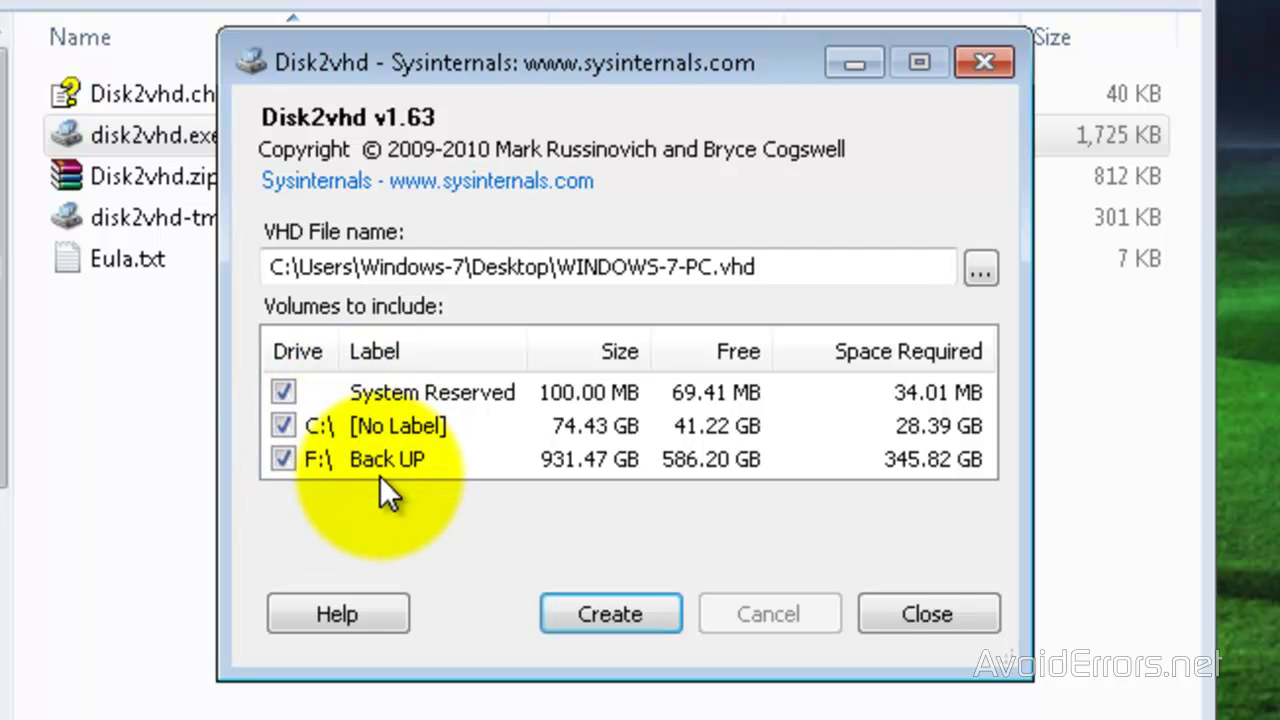
{"action": "left_click", "coordinate": [285, 460]}
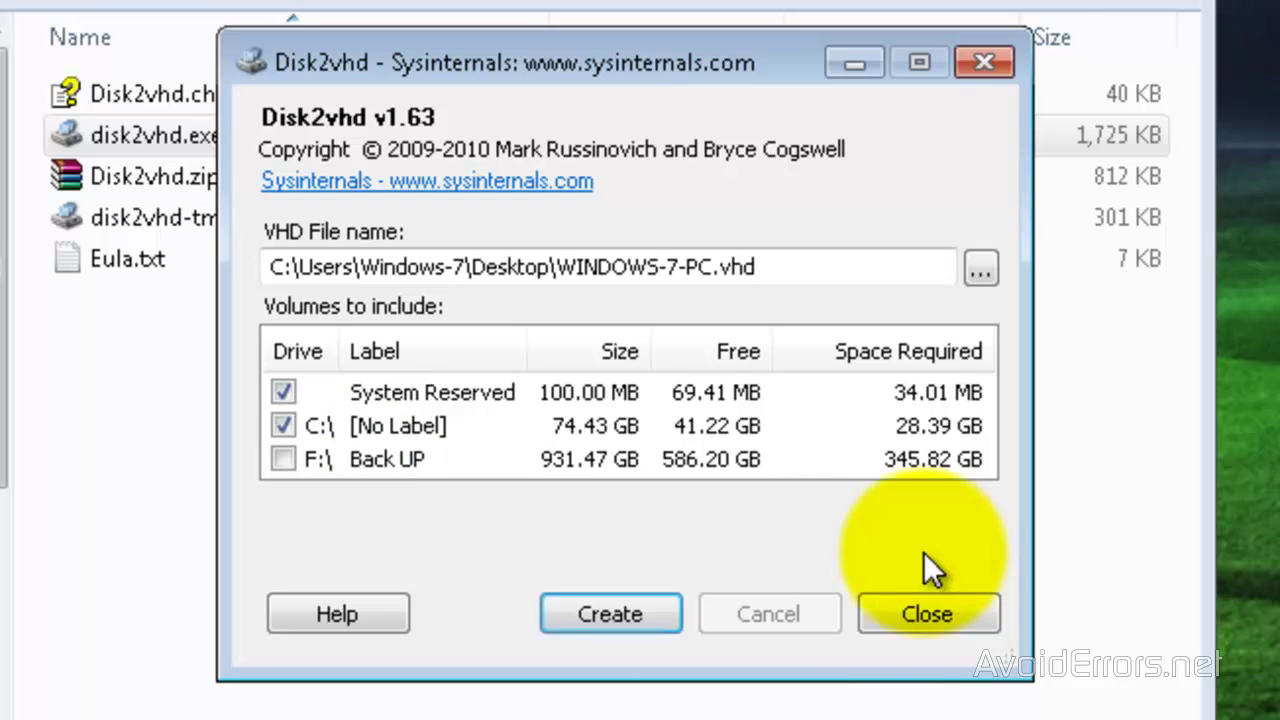
Set the VHD output to WINDOWS-7-PC.vhd in \\MEDIA-SERVER\Virtual Machines.
{"action": "left_click", "coordinate": [978, 267]}
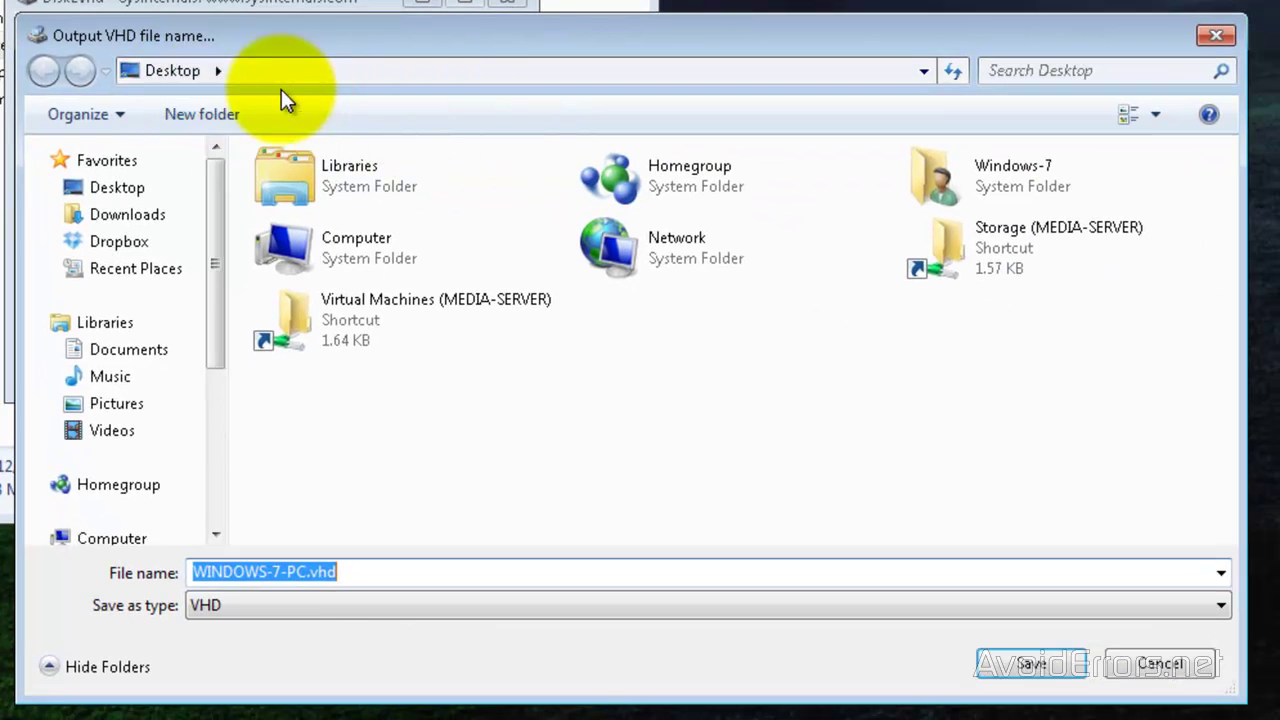
{"action": "left_click", "coordinate": [334, 70]}
{"action": "right_click", "coordinate": [175, 72]}
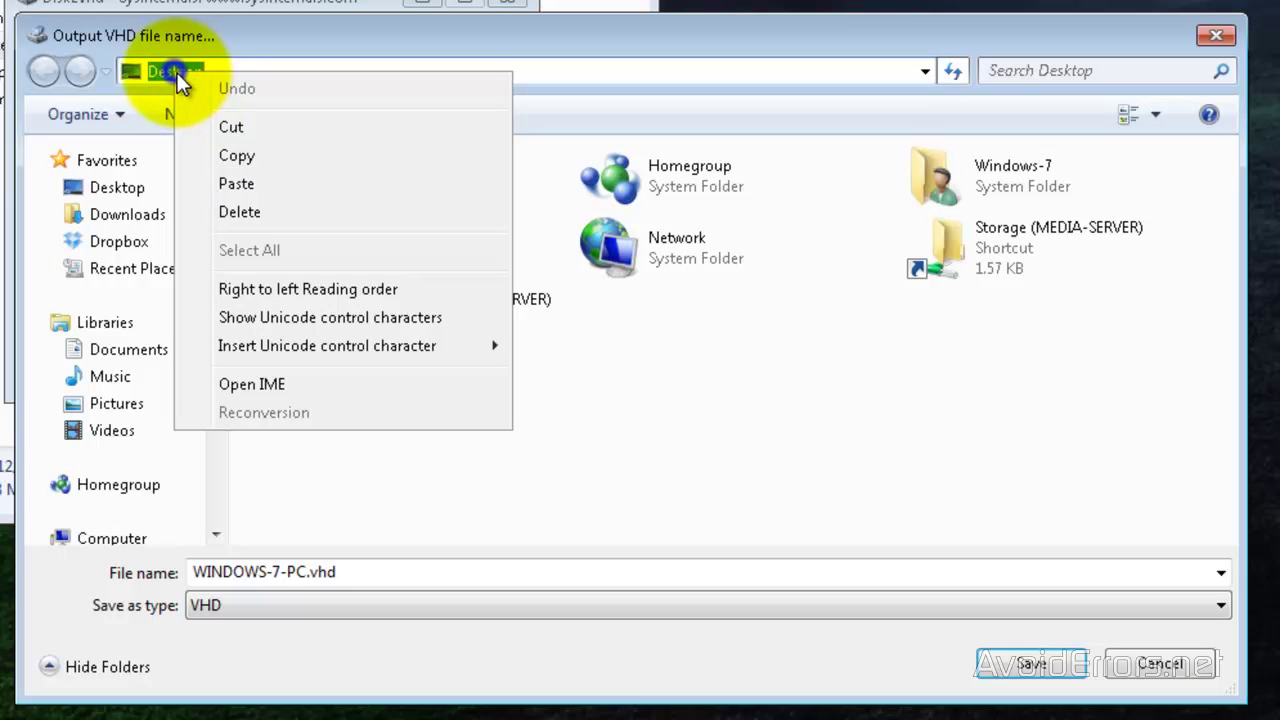
{"action": "left_click", "coordinate": [257, 186]}
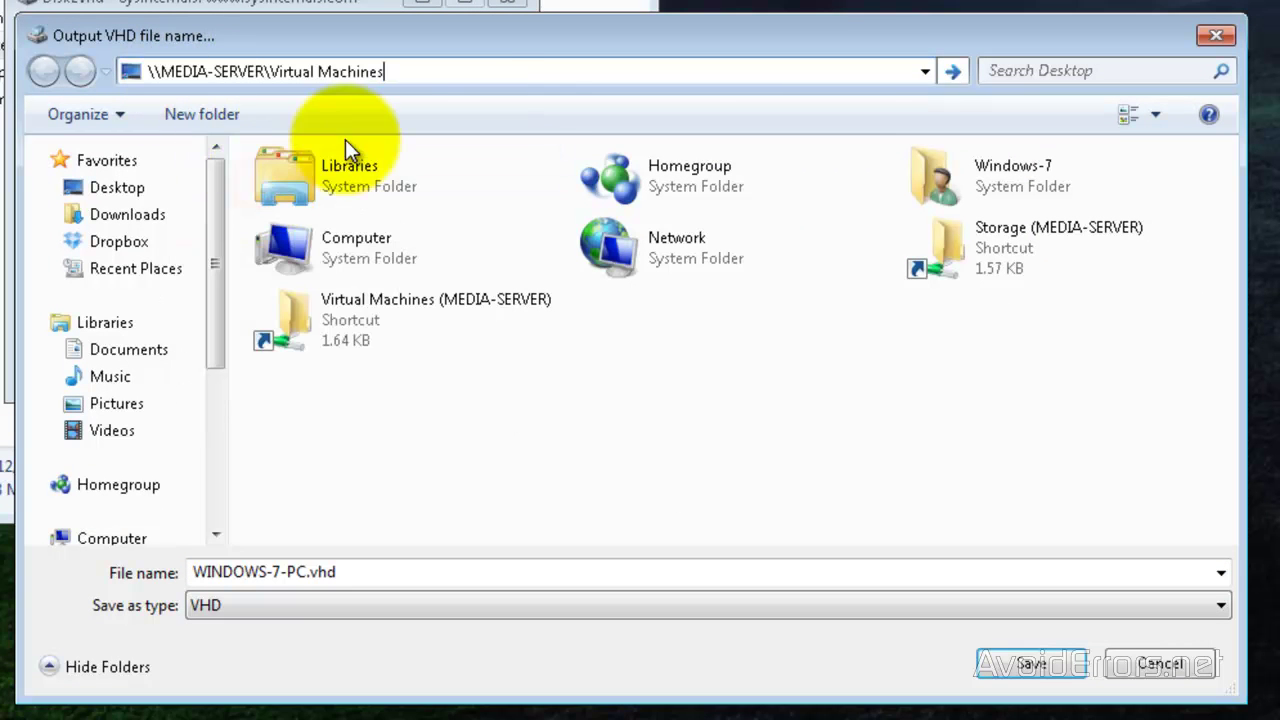
{"action": "left_click", "coordinate": [955, 72]}
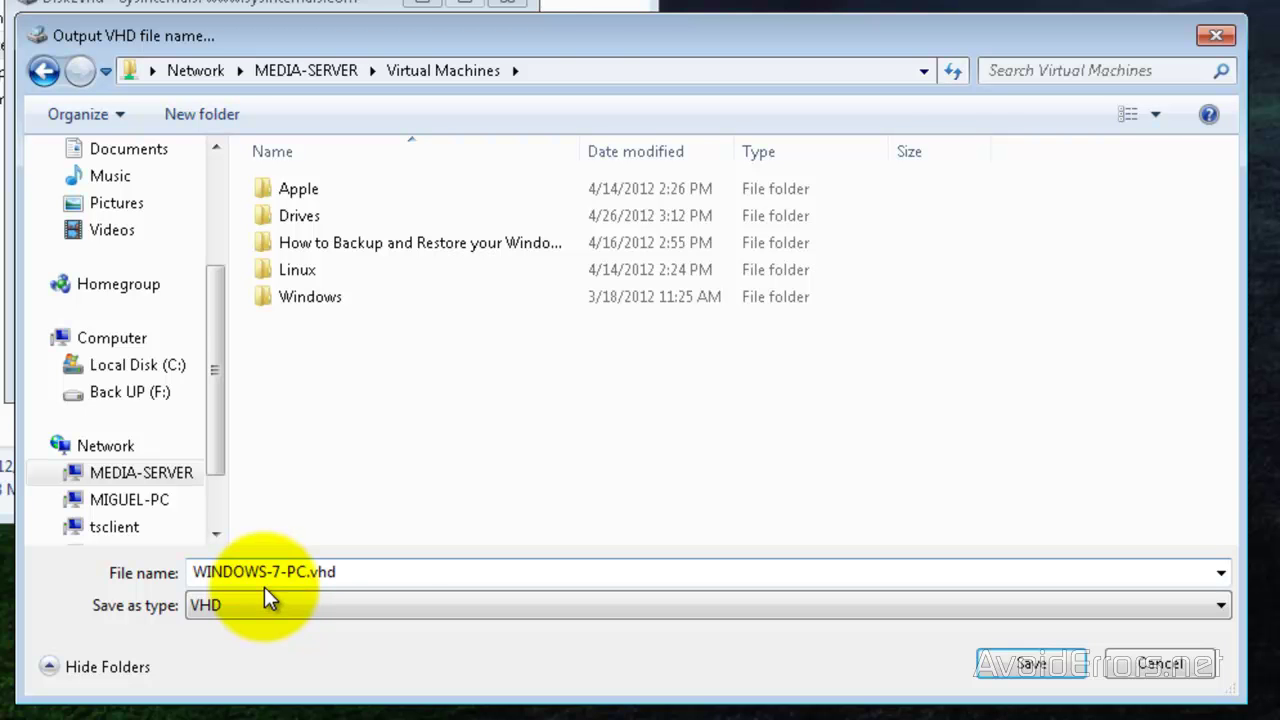
{"action": "left_click", "coordinate": [1027, 667]}
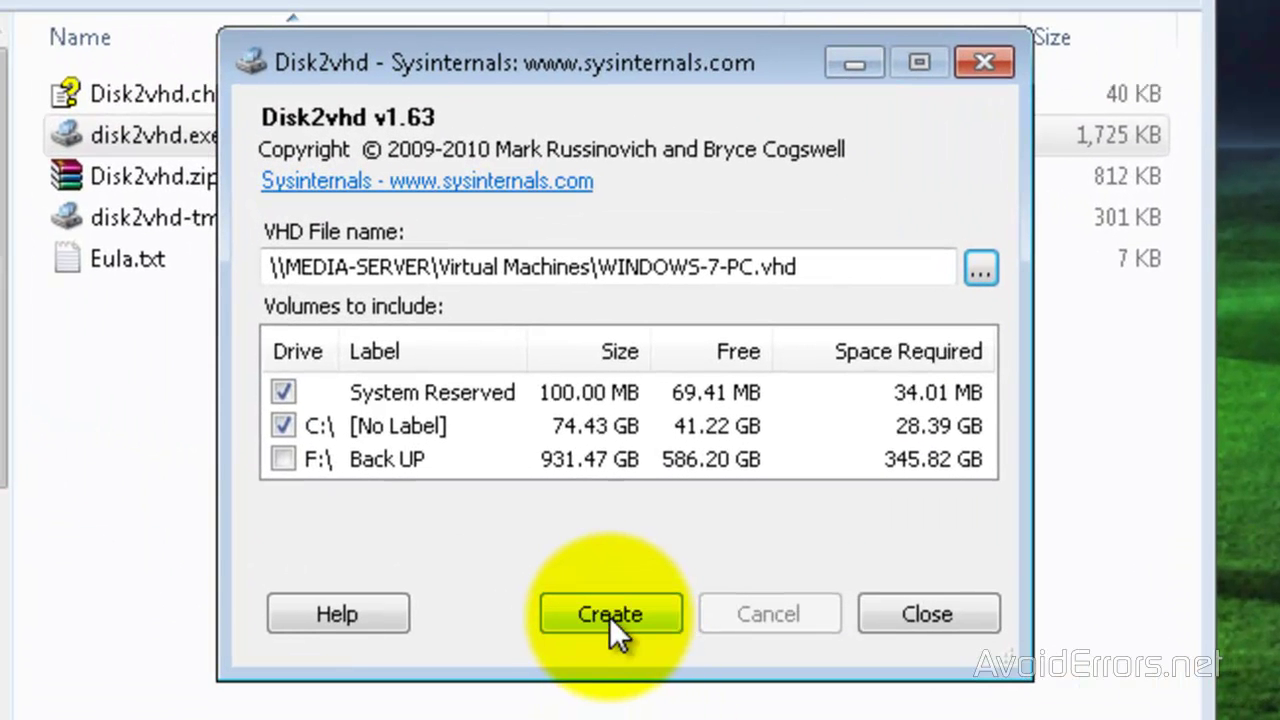
Create the VHD export and close Disk2vhd after it completes successfully.
{"action": "left_click", "coordinate": [605, 616]}
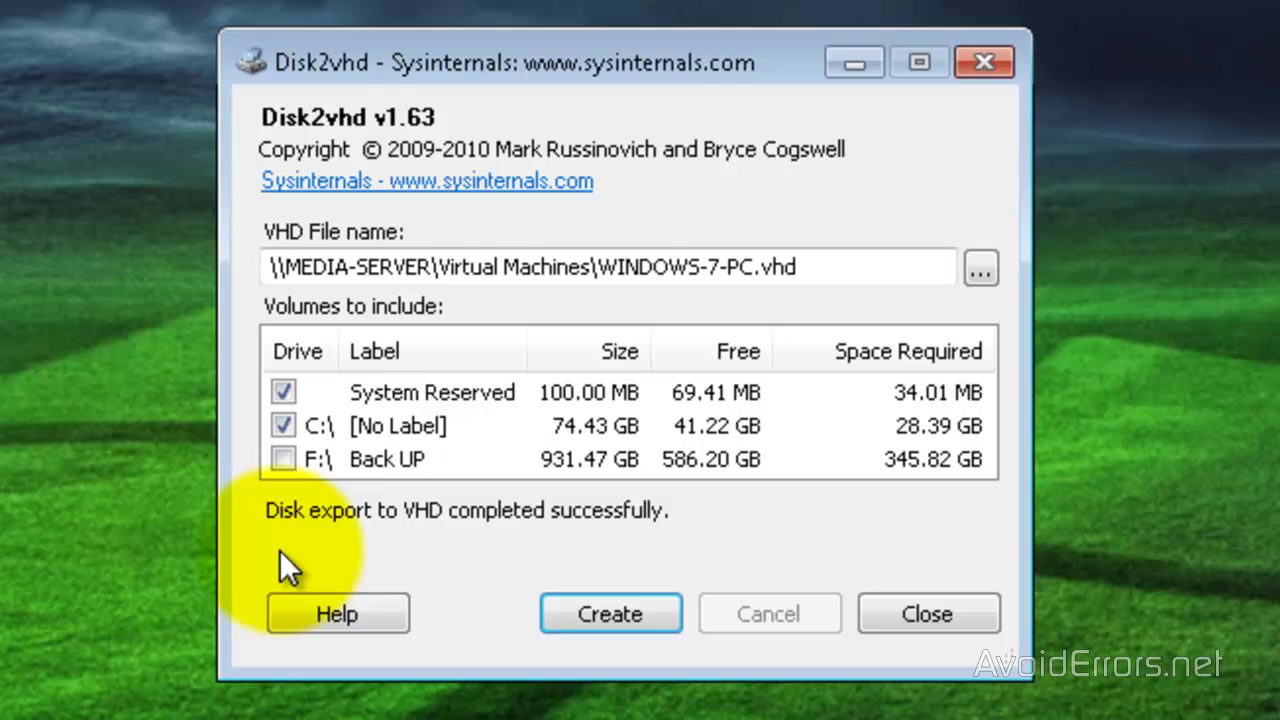
{"action": "left_click", "coordinate": [988, 63]}
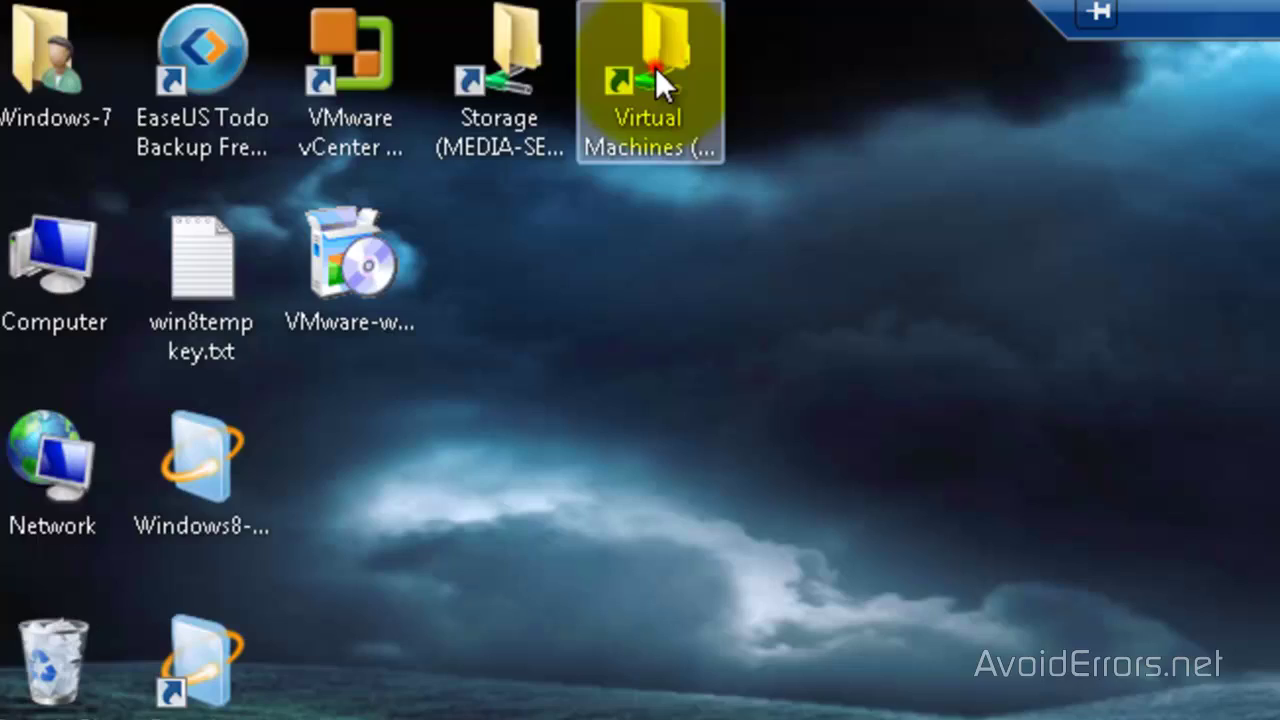
Confirm WINDOWS-7-PC.VHD in the MEDIA-SERVER share, then start Microsoft Virtual PC.
{"action": "double_click", "coordinate": [655, 67]}
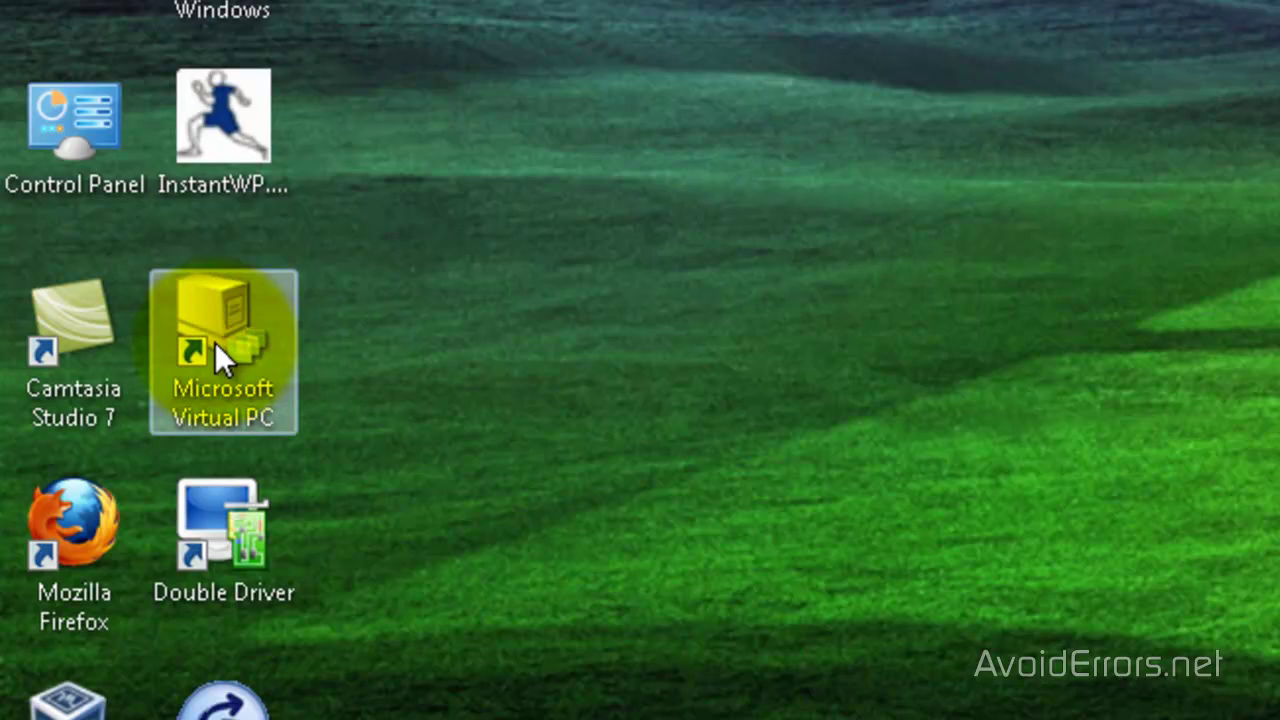
{"action": "double_click", "coordinate": [215, 343]}
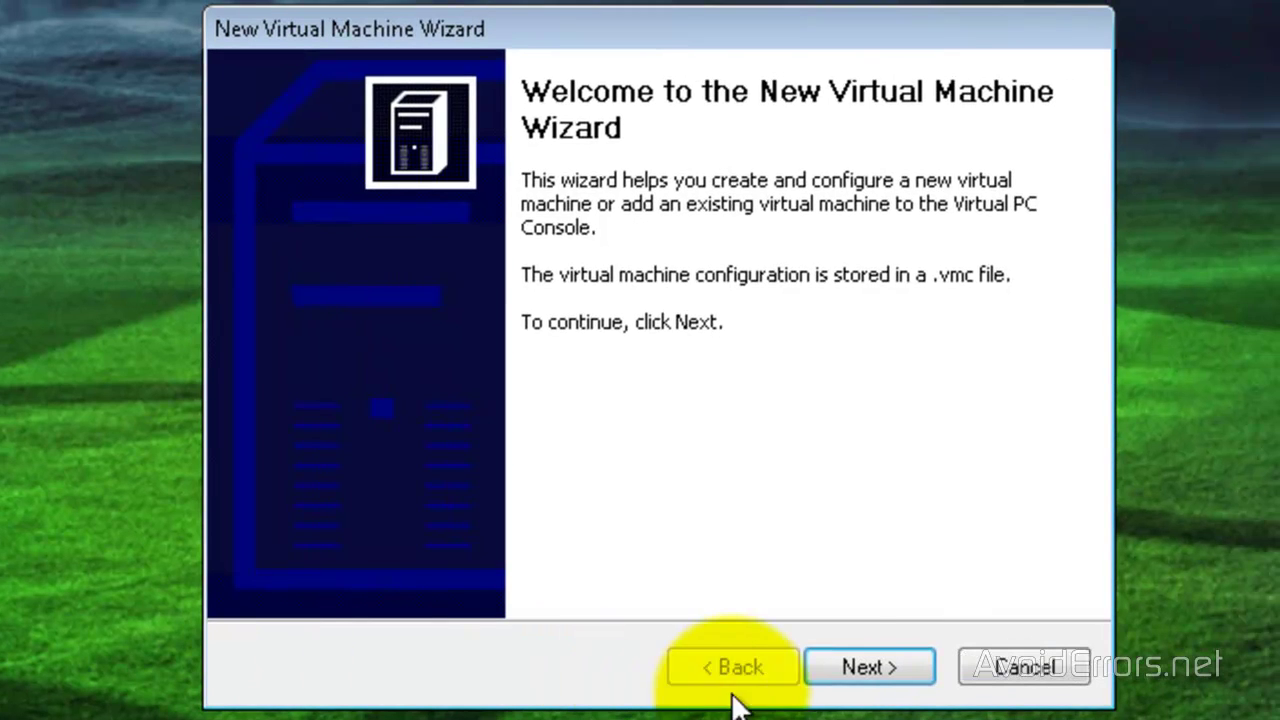
Start creating a new virtual machine named Windows-7.
{"action": "left_click", "coordinate": [848, 672]}
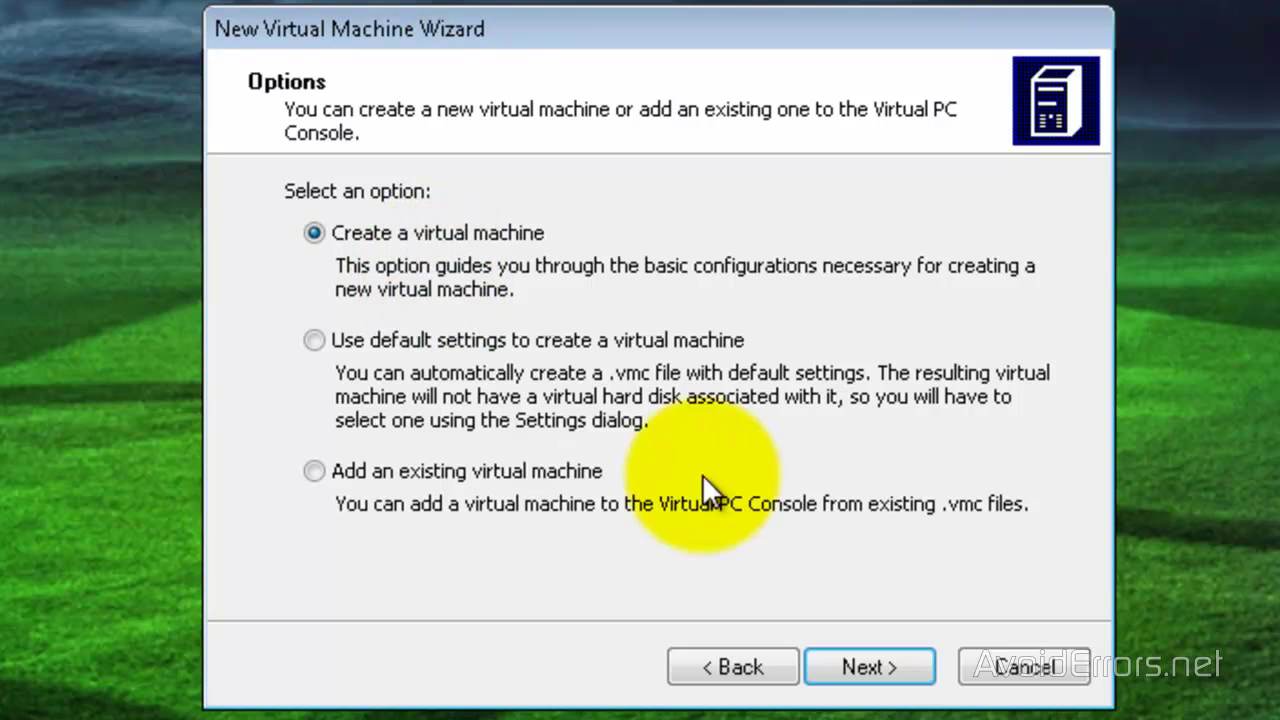
{"action": "left_click", "coordinate": [869, 670]}
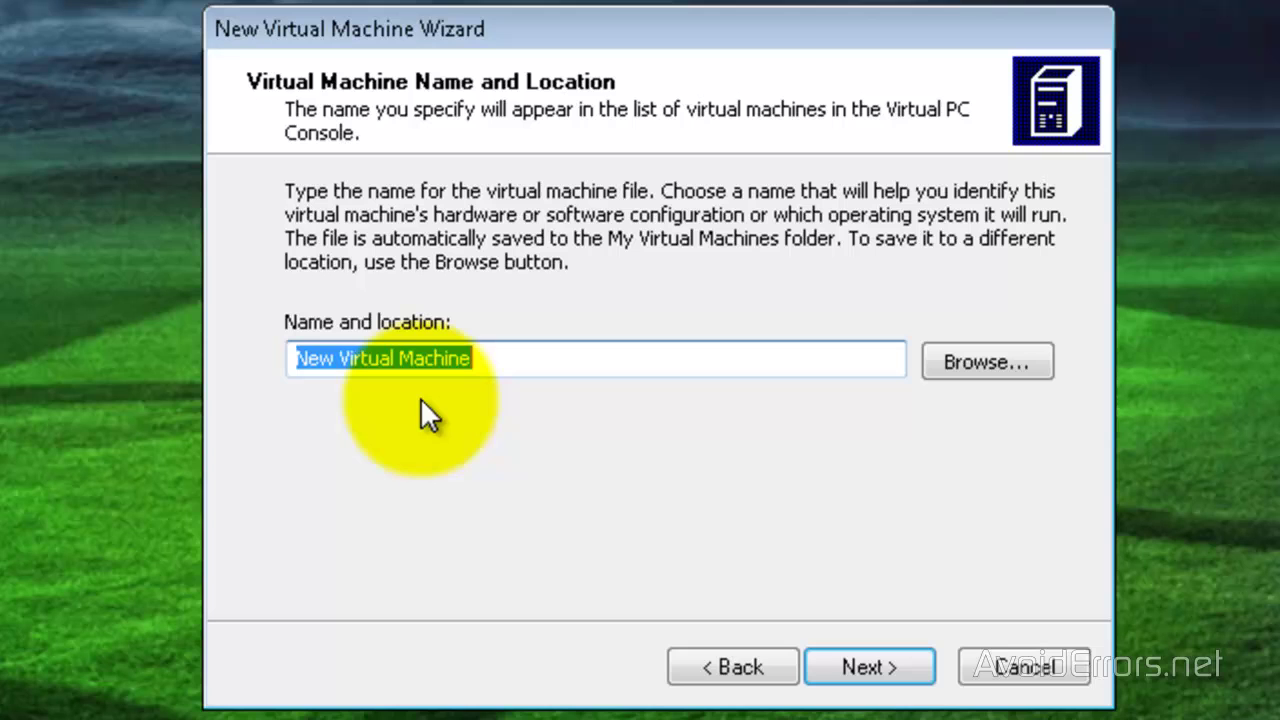
{"action": "type", "text": "Windows-7"}
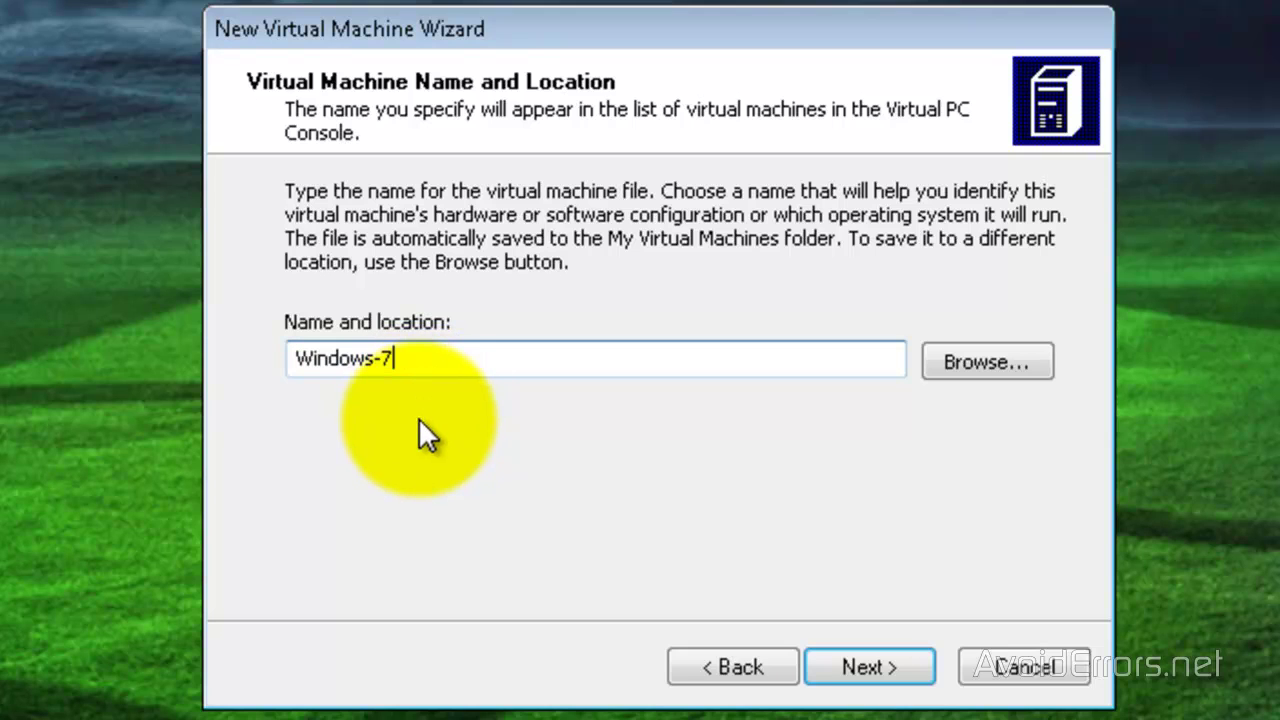
{"action": "left_click", "coordinate": [857, 665]}
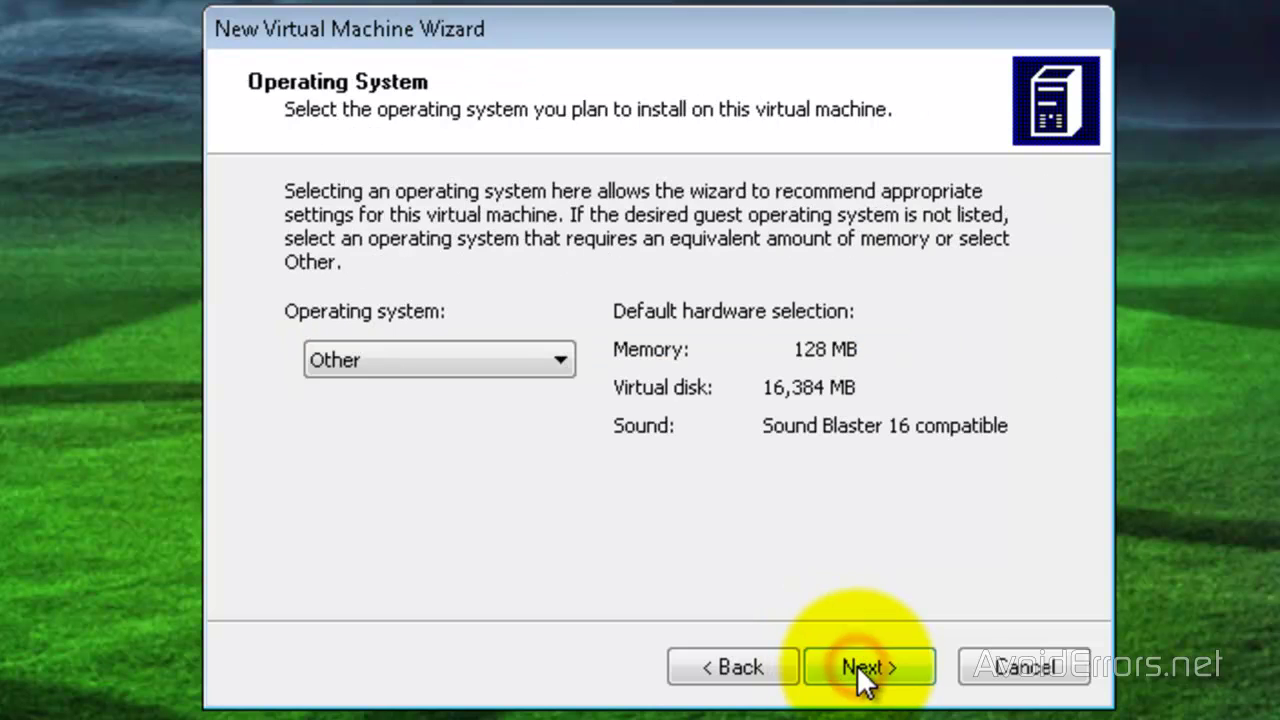
Choose Windows Vista as the guest OS and keep the recommended 510 MB RAM.
{"action": "left_click", "coordinate": [558, 360]}
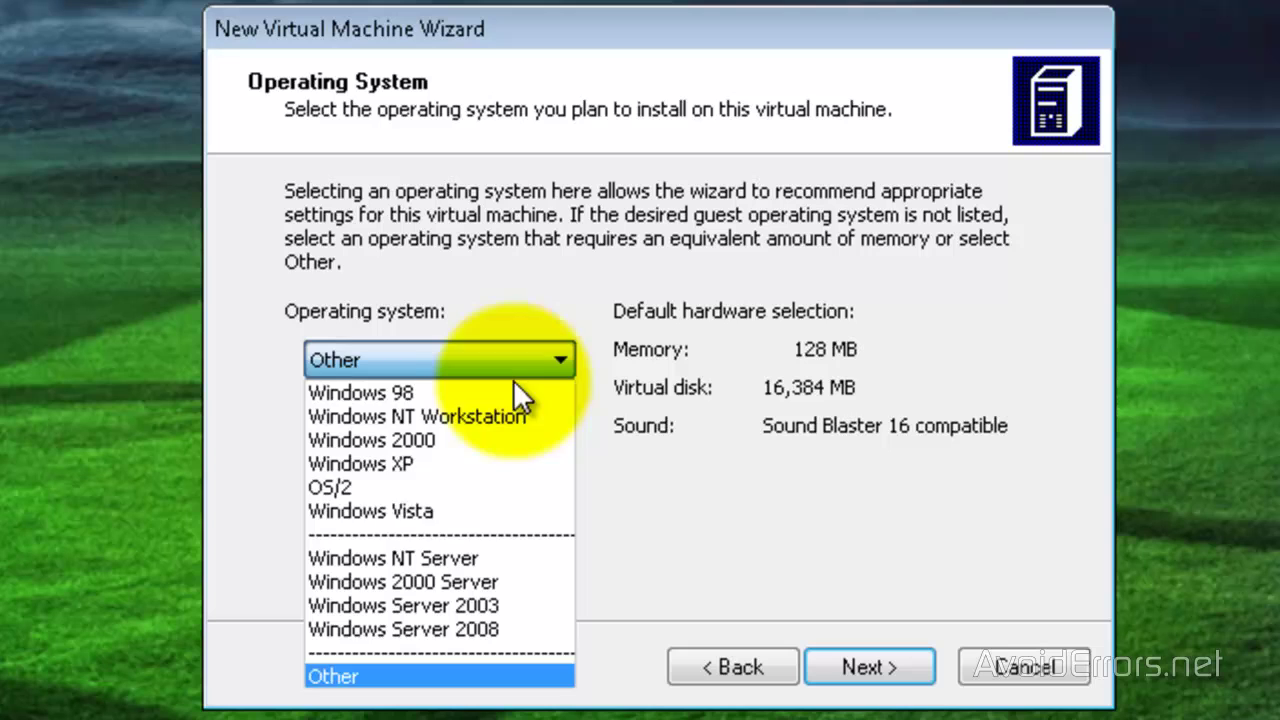
{"action": "left_click", "coordinate": [440, 510]}
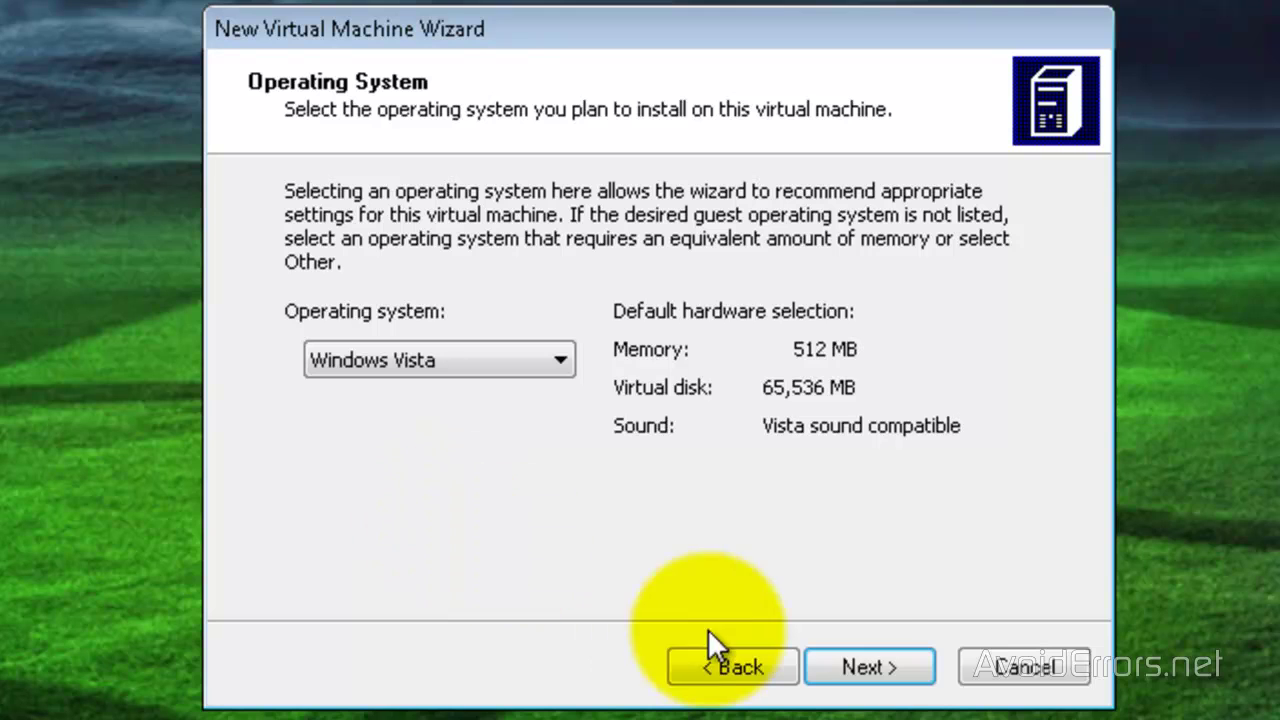
{"action": "left_click", "coordinate": [862, 668]}
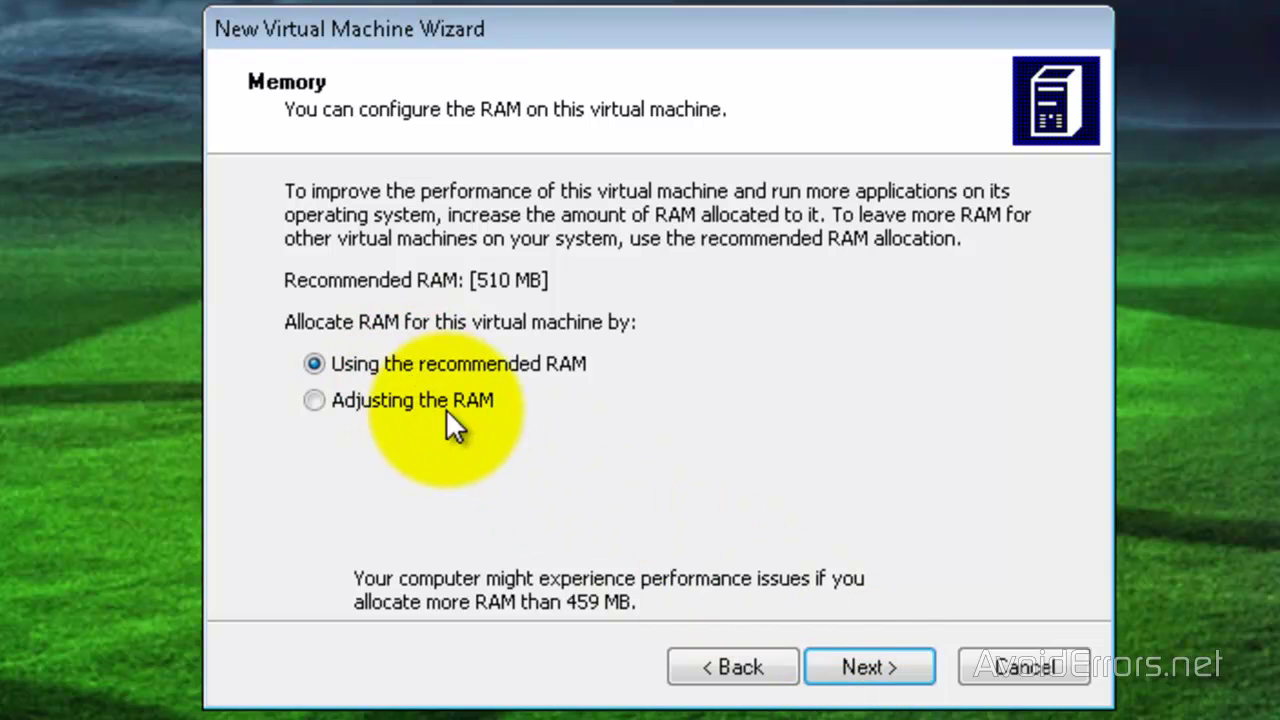
{"action": "left_click", "coordinate": [849, 670]}
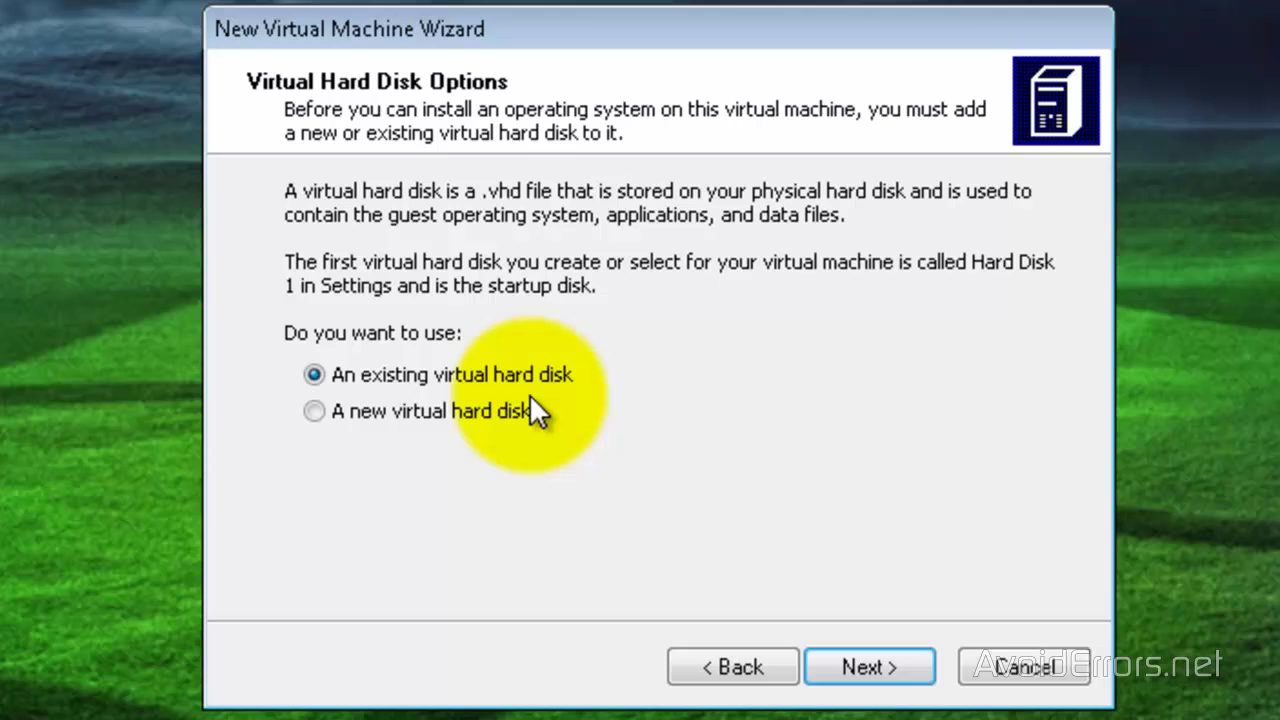
Attach the existing WINDOWS-7-PC.VHD disk and finish the Windows-7 virtual machine.
{"action": "left_click", "coordinate": [845, 665]}
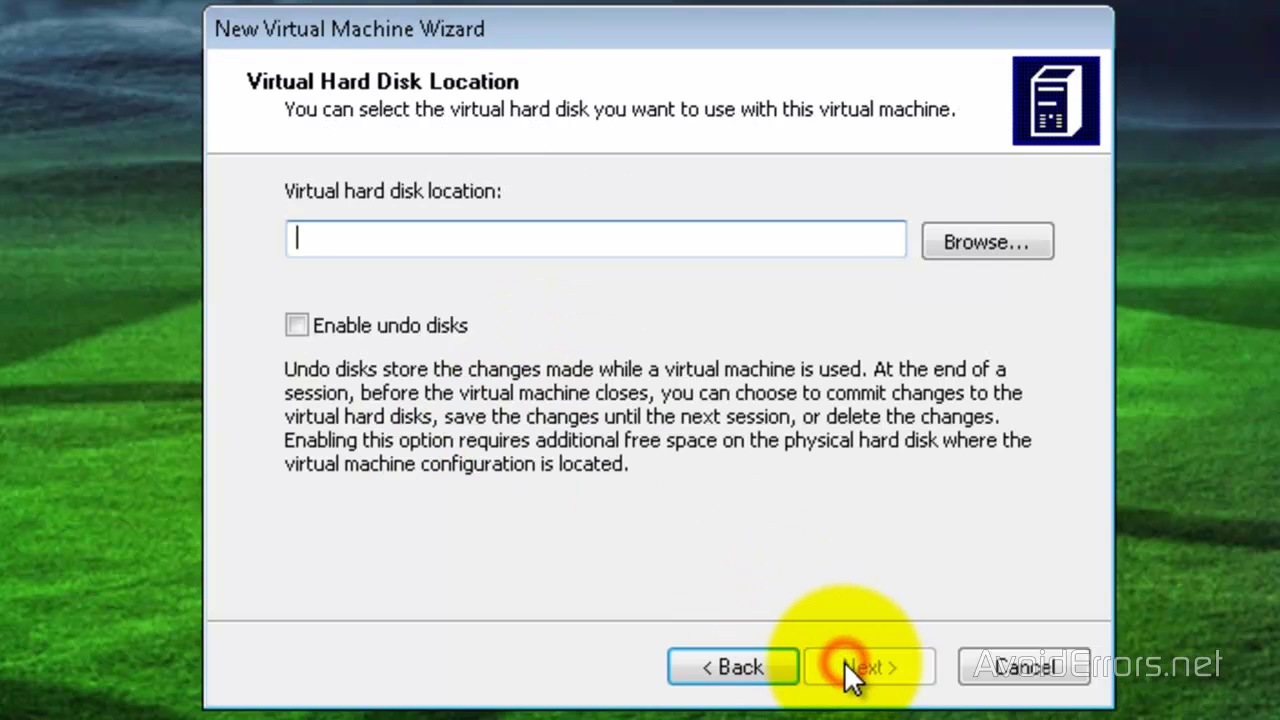
{"action": "left_click", "coordinate": [977, 245]}
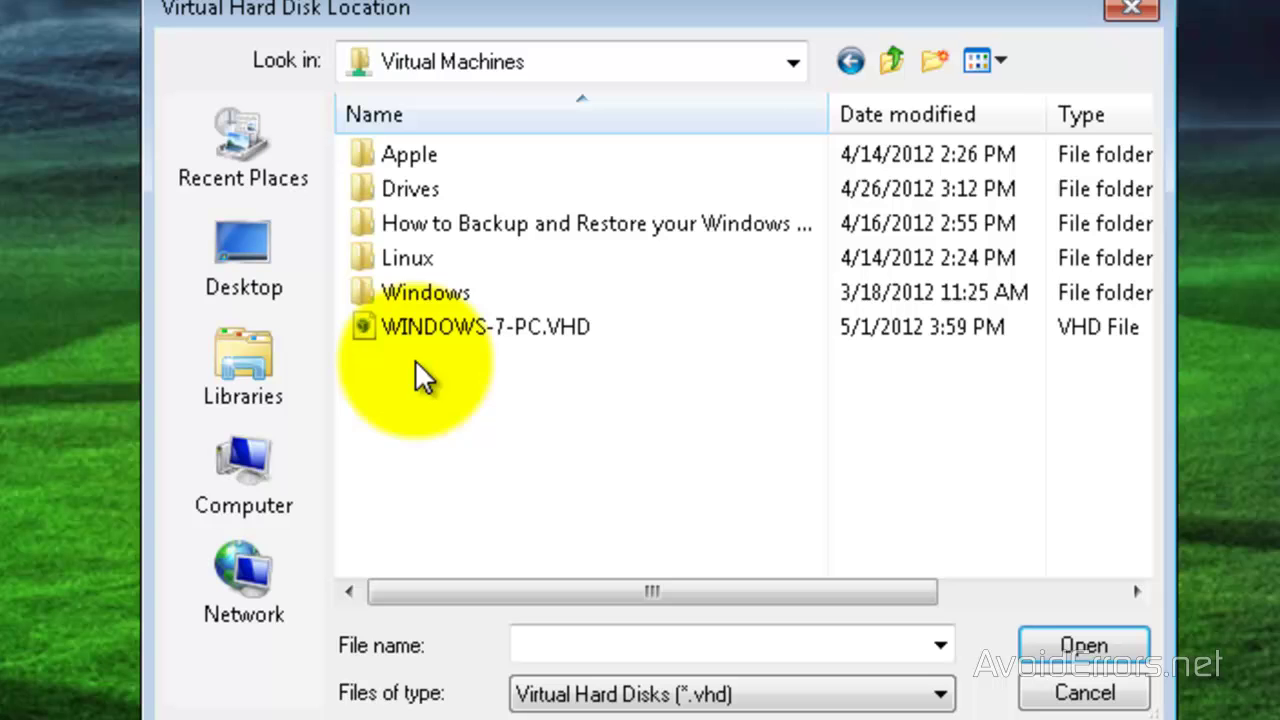
{"action": "double_click", "coordinate": [457, 330]}
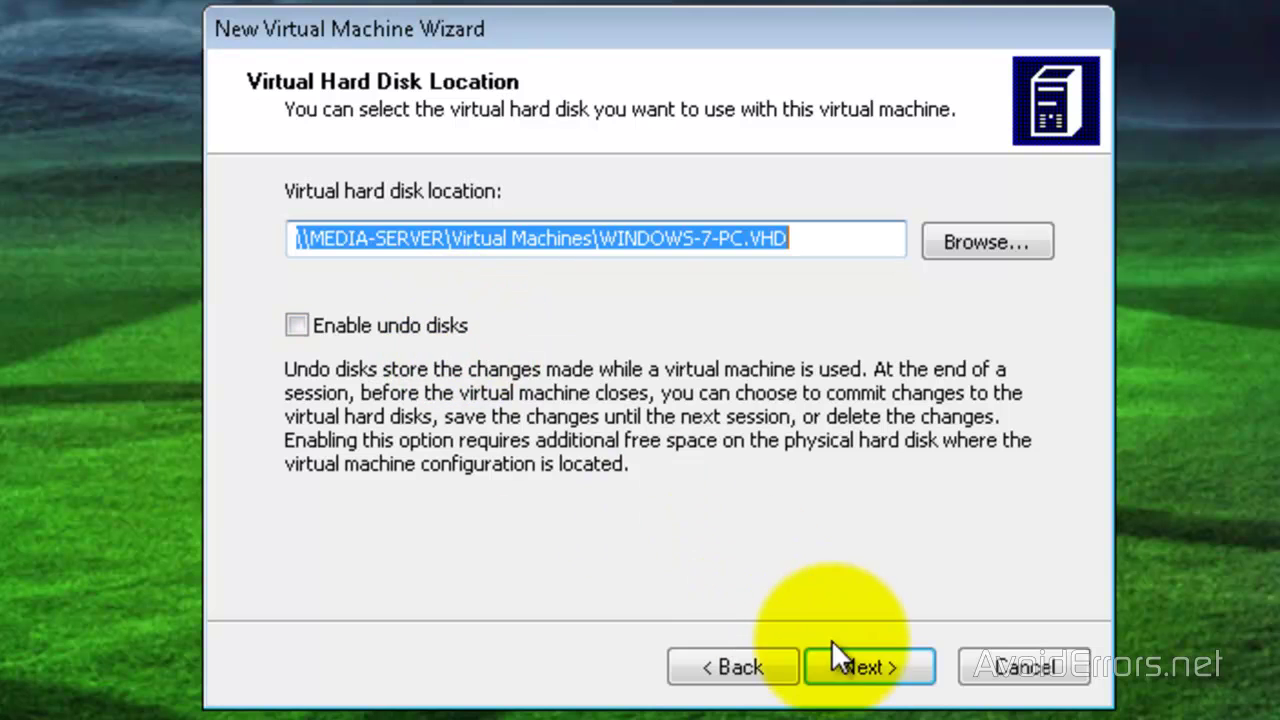
{"action": "left_click", "coordinate": [851, 663]}
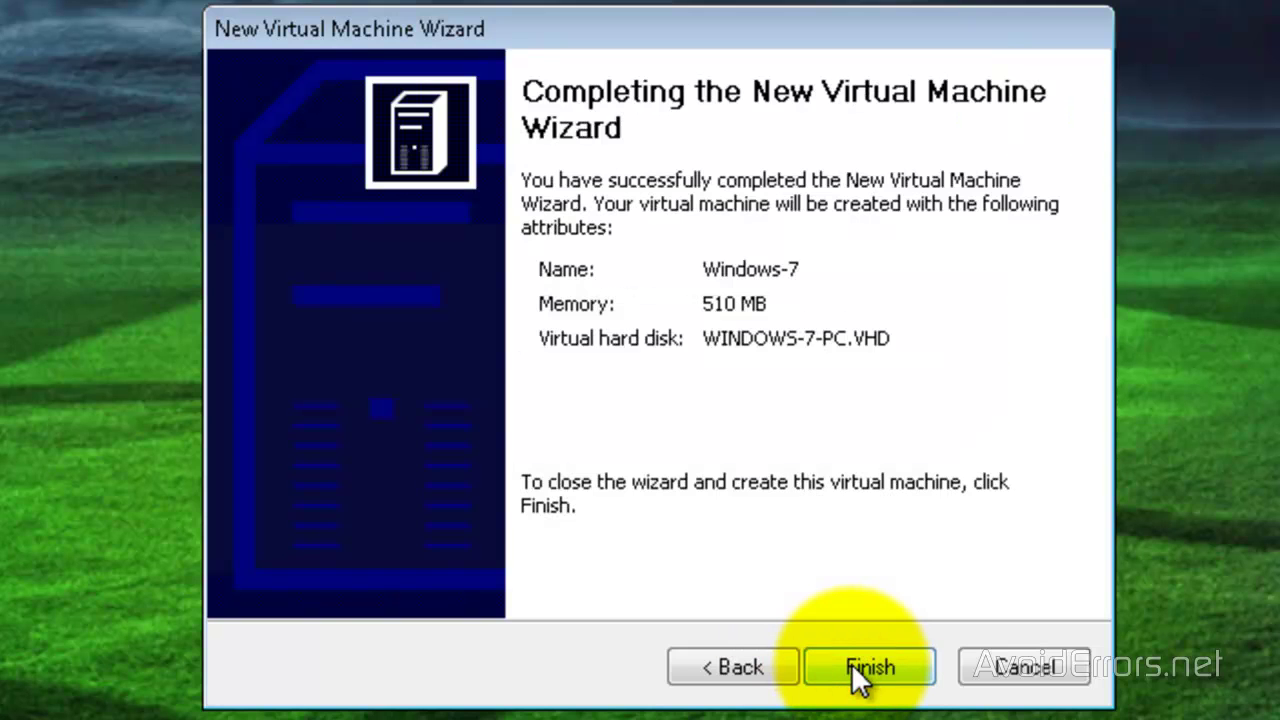
{"action": "left_click", "coordinate": [851, 663]}
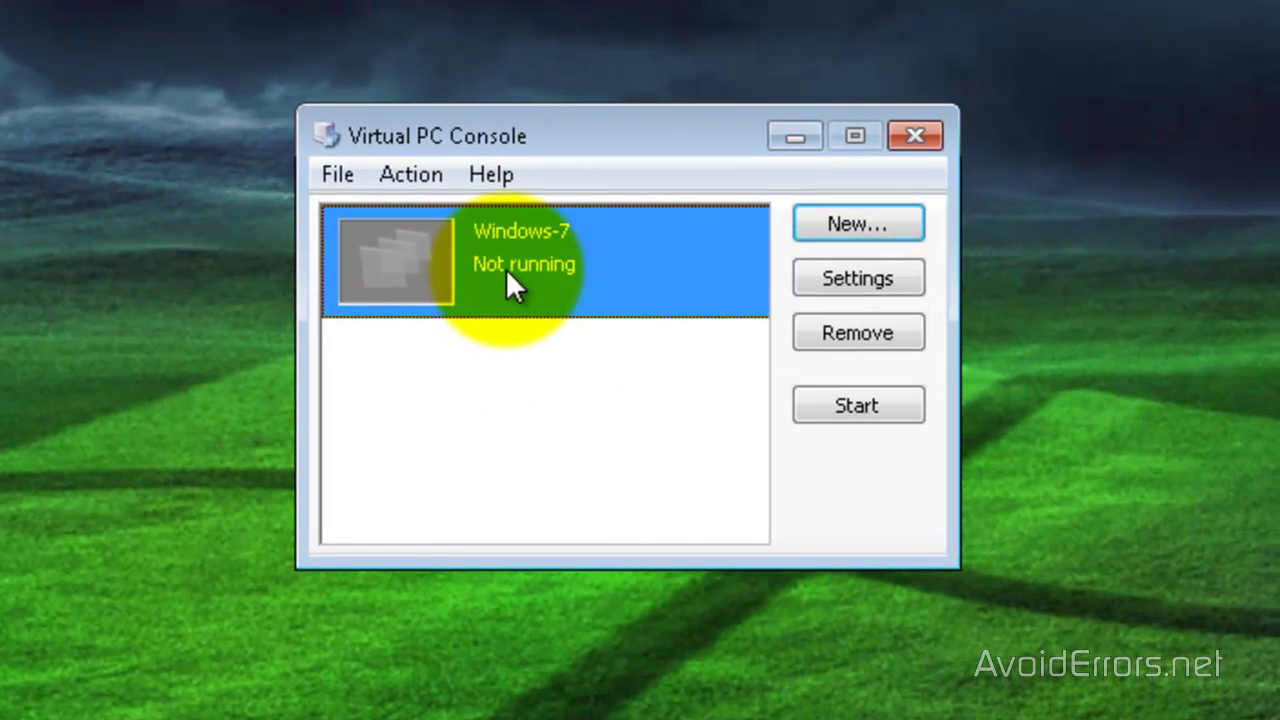
Start the Windows-7 virtual machine from the Virtual PC Console.
{"action": "double_click", "coordinate": [506, 269]}
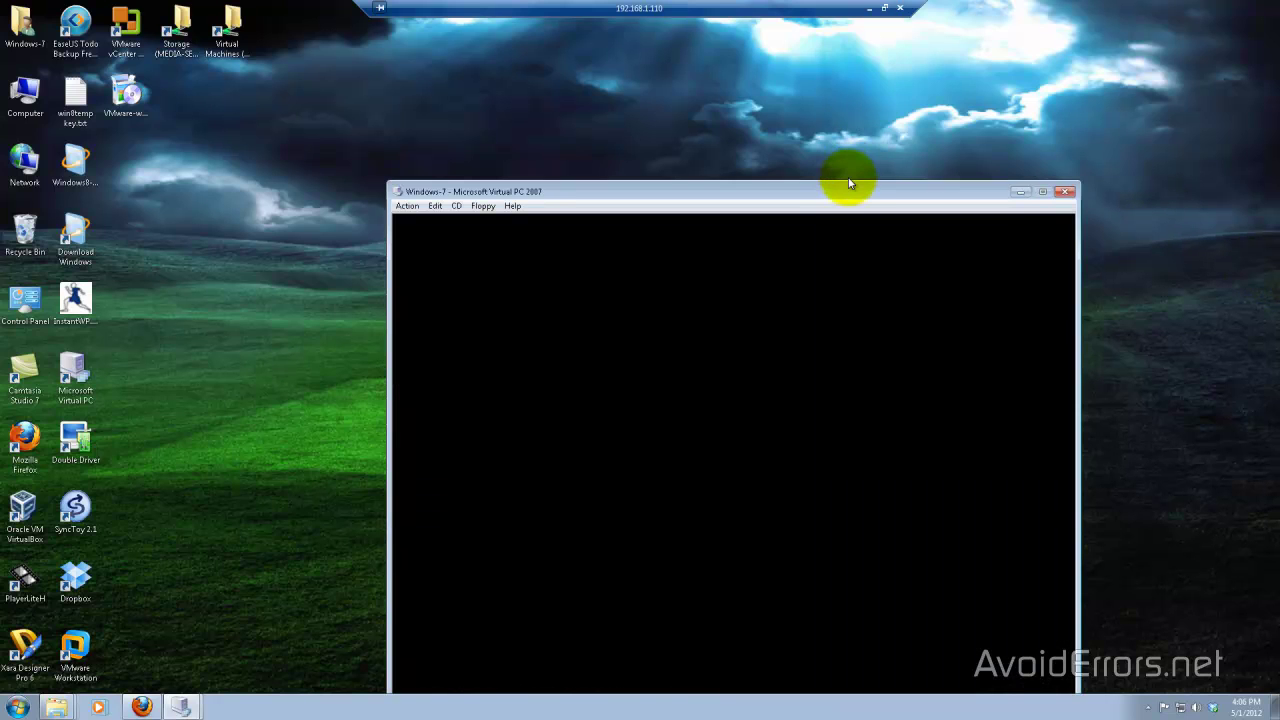
Move the VM window up-left and sign in with the account password.
{"action": "left_click_drag", "start_coordinate": [845, 187], "coordinate": [797, 91]}
{"action": "left_click", "coordinate": [805, 98]}
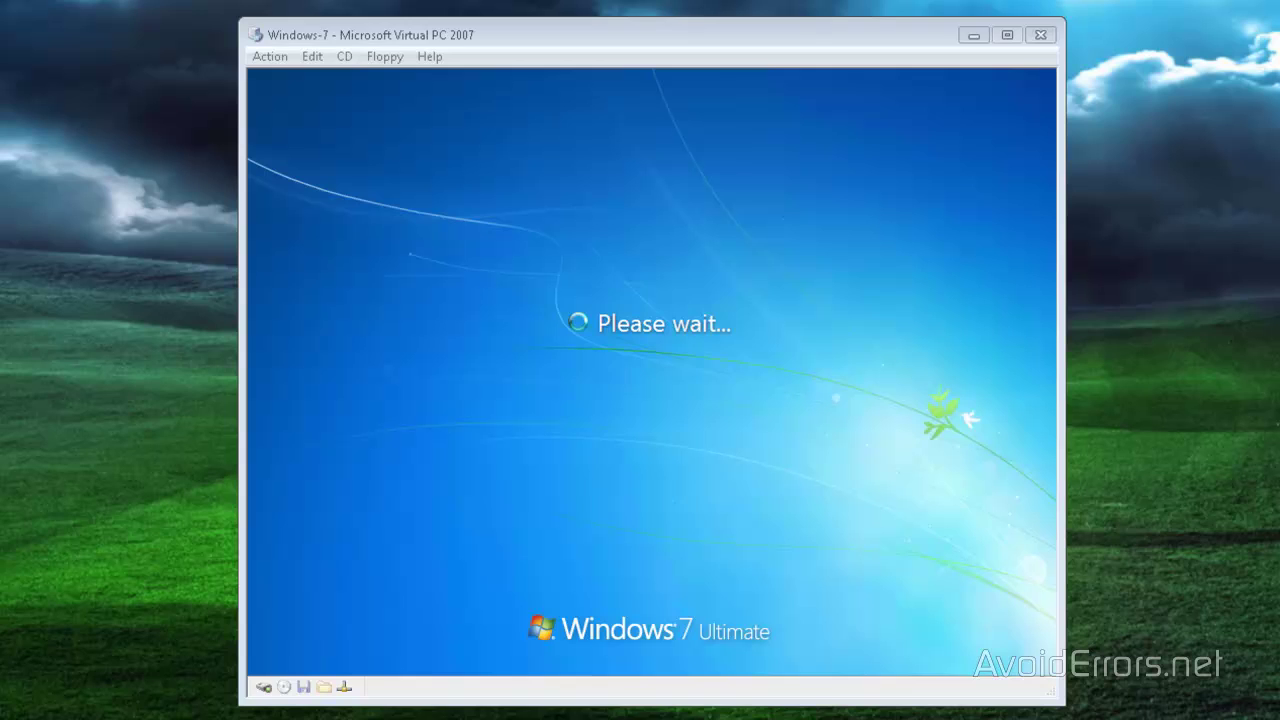
{"action": "type", "text": "passwor"}
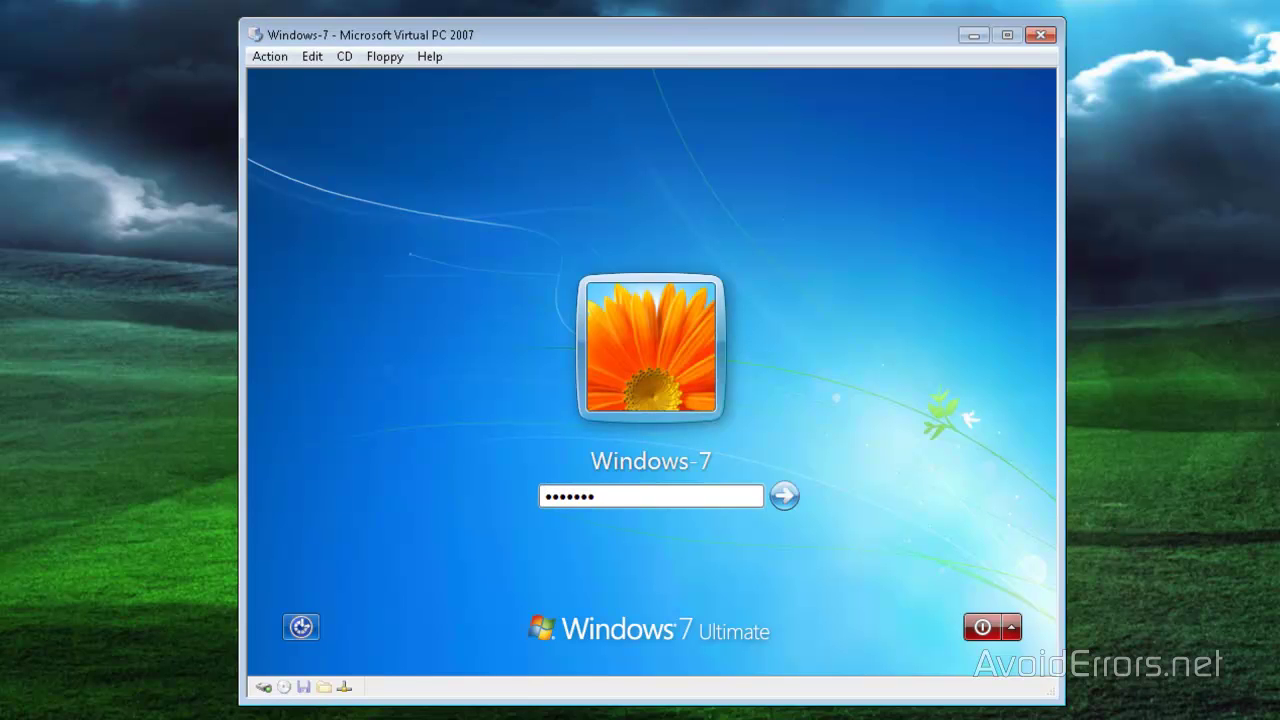
{"action": "key", "text": "Return"}
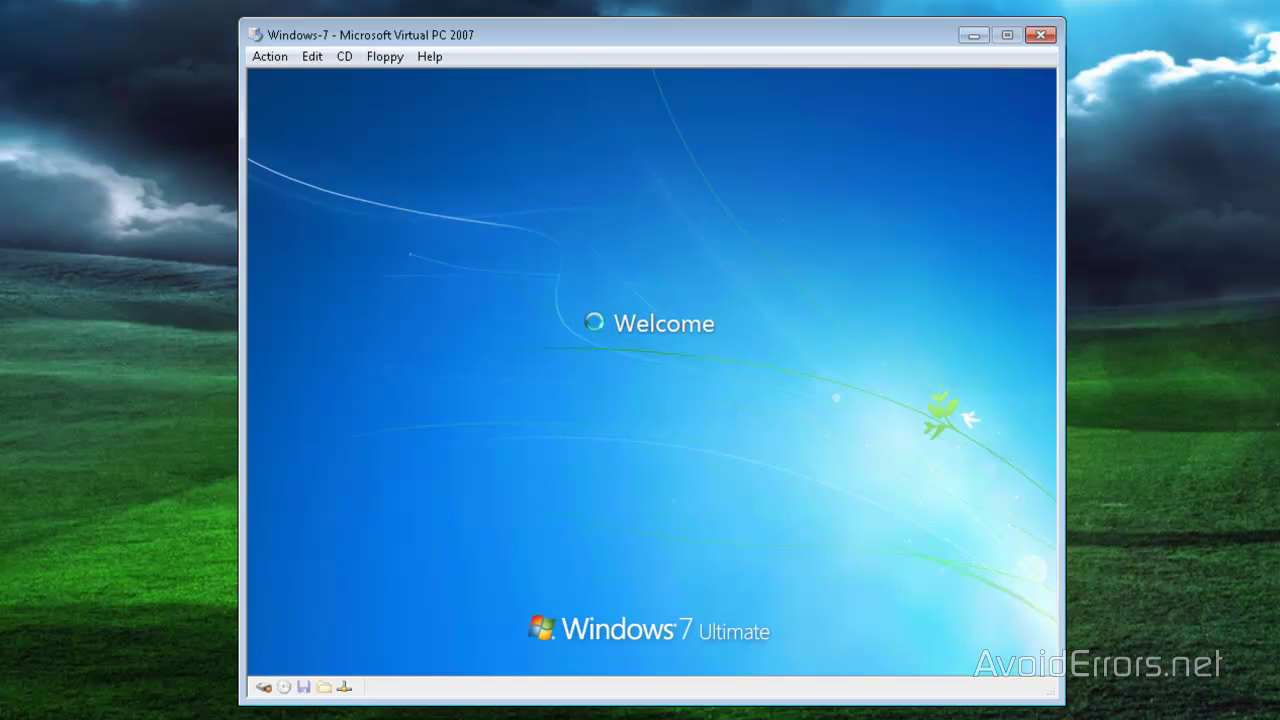